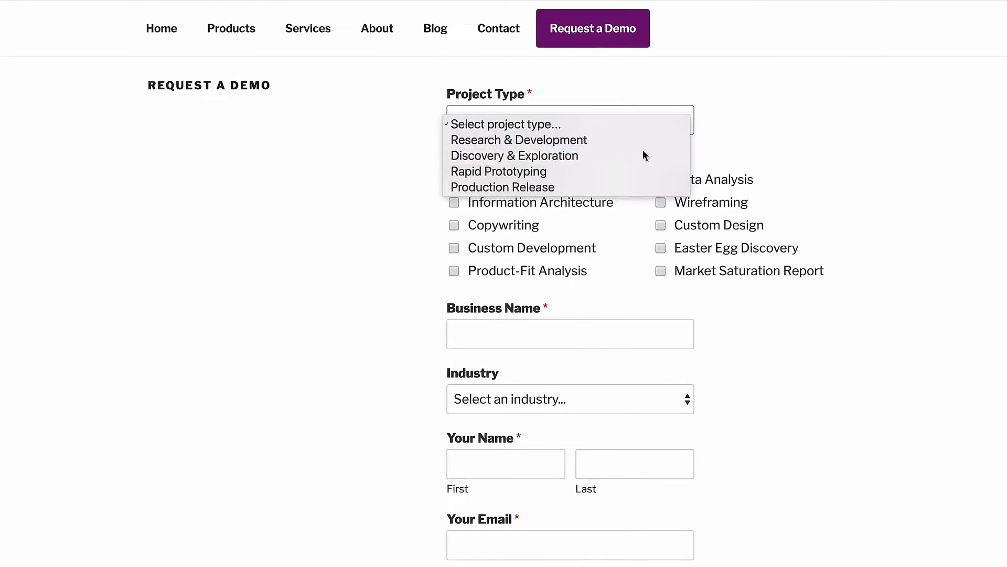
- On the demo form, request Information Architecture and Custom Development, choose Animation, and start entering names
{"action": "left_click", "coordinate": [455, 203]}
{"action": "left_click", "coordinate": [454, 248]}
{"action": "left_click", "coordinate": [518, 334]}
{"action": "type", "text": "Acme Inc."}
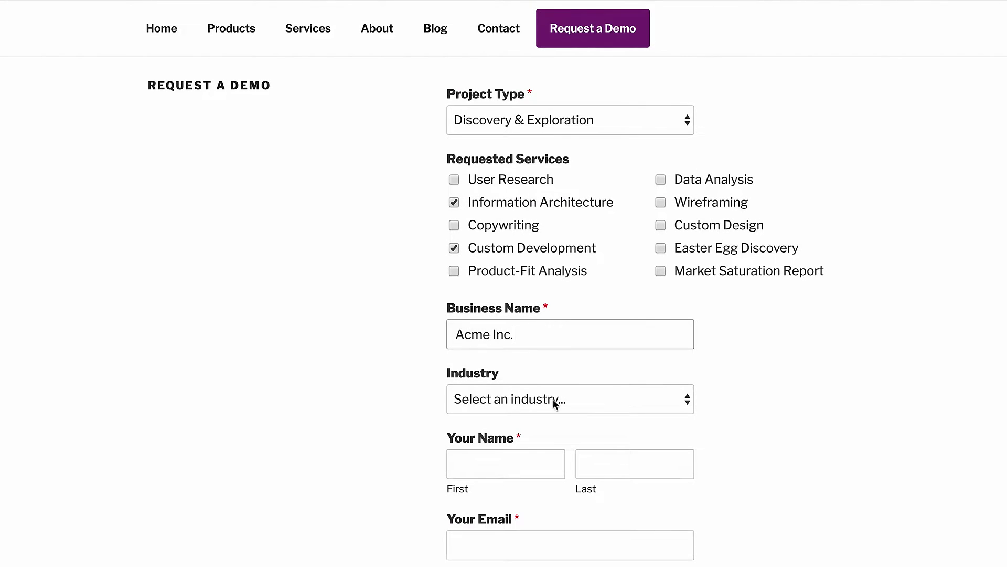
{"action": "left_click", "coordinate": [555, 400]}
{"action": "left_click", "coordinate": [544, 425]}
{"action": "left_click", "coordinate": [513, 465]}
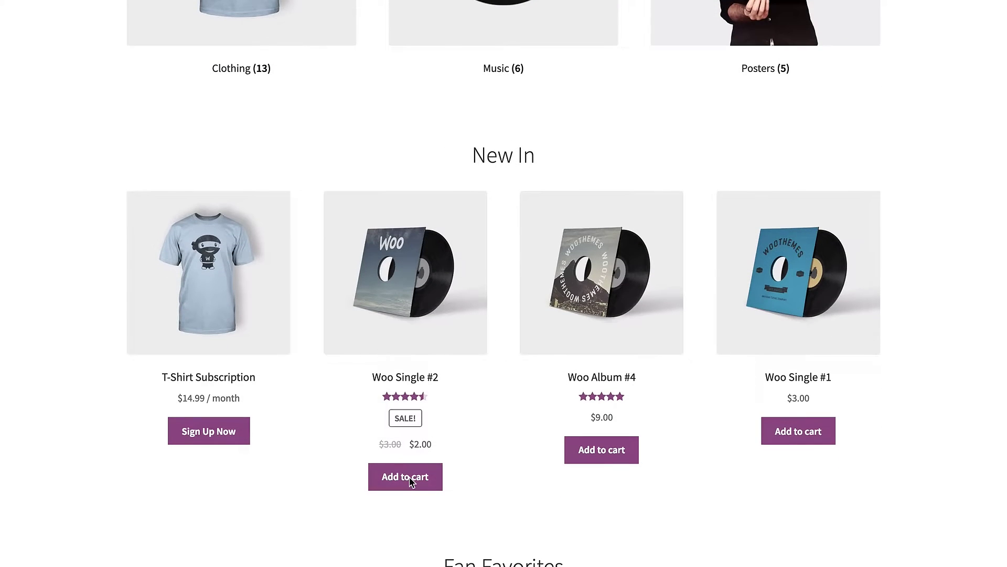
- Add Woo Single #2, Woo Album #4 and the T-Shirt Subscription to the cart
{"action": "left_click", "coordinate": [406, 476]}
{"action": "left_click", "coordinate": [601, 450]}
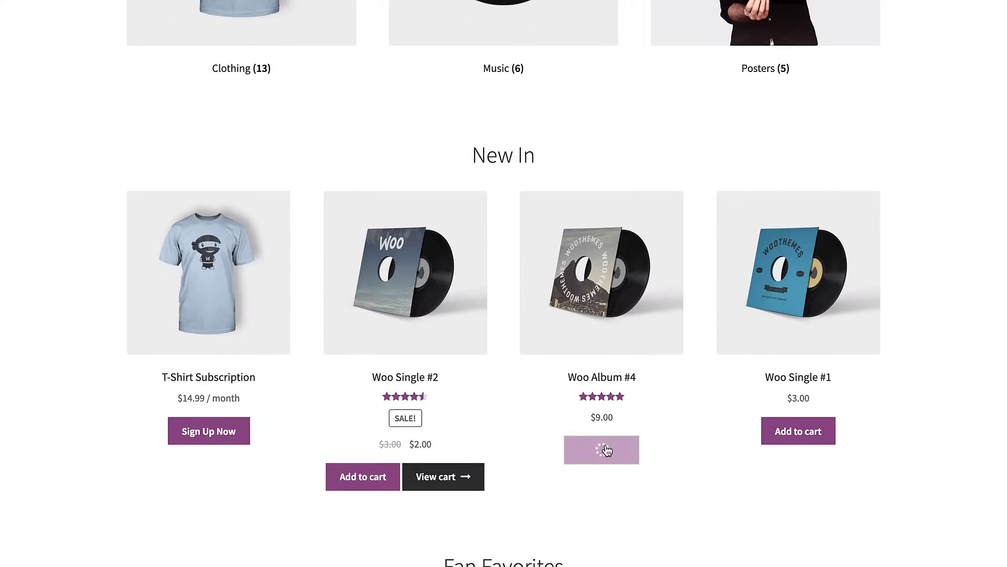
{"action": "left_click", "coordinate": [208, 430]}
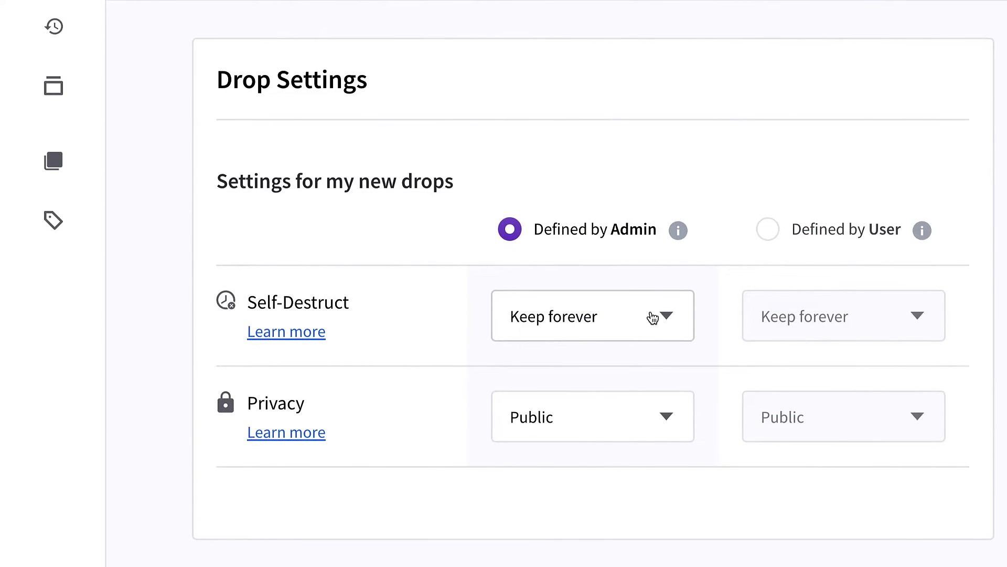
- Set new drops to self-destruct after one hour and to Private
{"action": "left_click", "coordinate": [657, 317]}
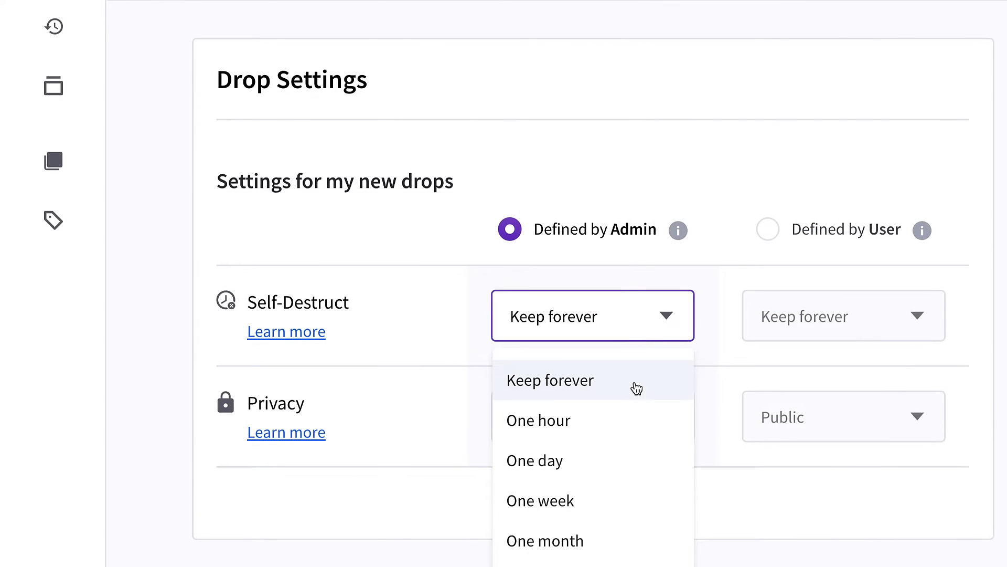
{"action": "left_click", "coordinate": [629, 423]}
{"action": "left_click", "coordinate": [665, 417]}
{"action": "scroll", "coordinate": [661, 449], "scroll_direction": "down", "scroll_amount": 1}
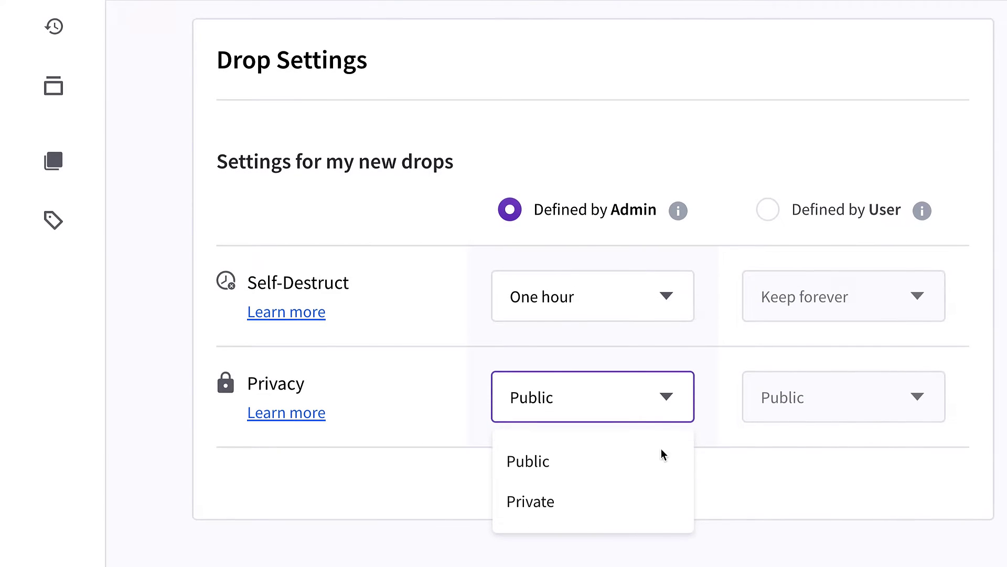
{"action": "left_click", "coordinate": [642, 497]}
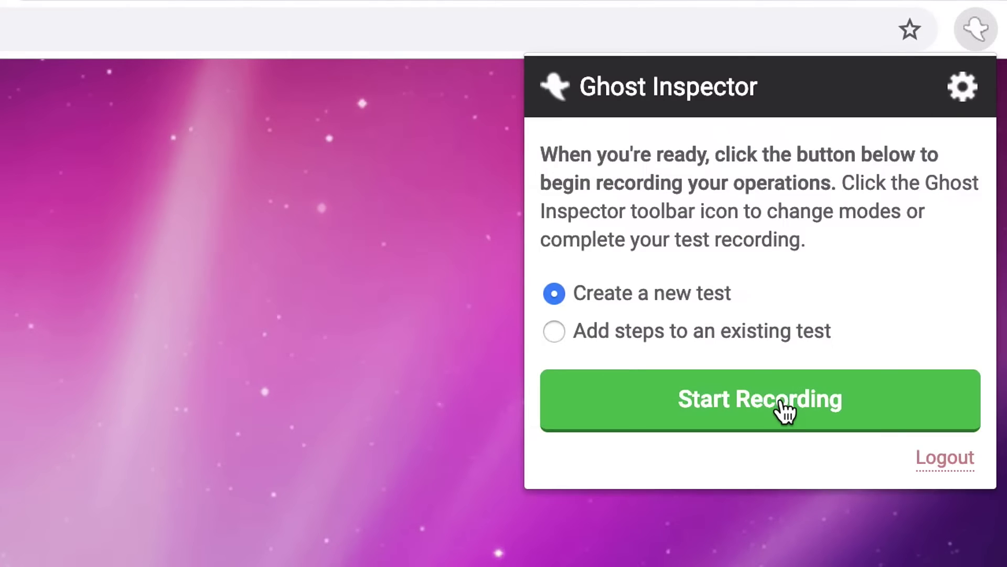
- Start recording a new Ghost Inspector test, then open the test result email in Gmail
{"action": "left_click", "coordinate": [781, 400]}
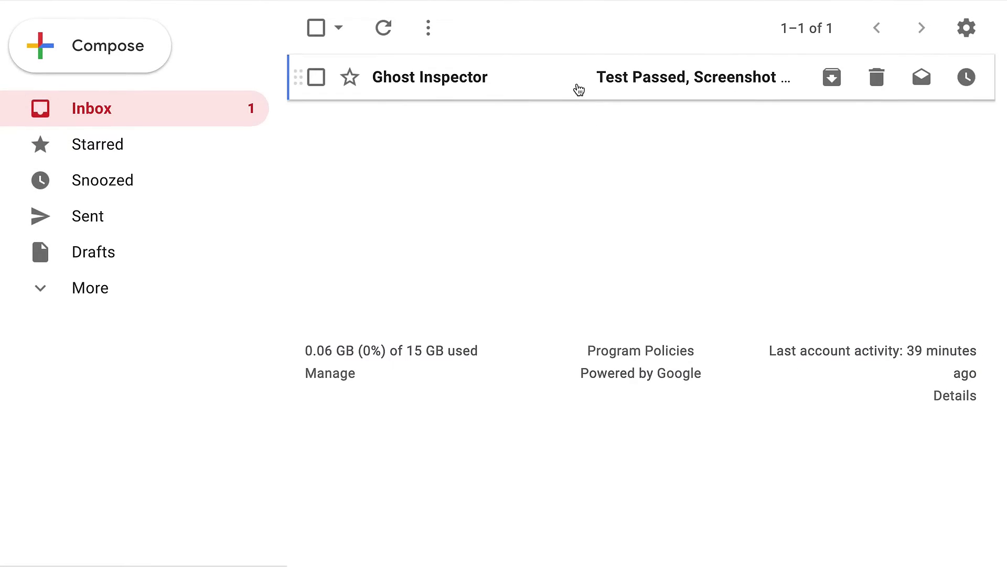
{"action": "left_click", "coordinate": [579, 77]}
{"action": "scroll", "coordinate": [577, 87], "scroll_direction": "down", "scroll_amount": 3}
{"action": "scroll", "coordinate": [577, 85], "scroll_direction": "down", "scroll_amount": 3}
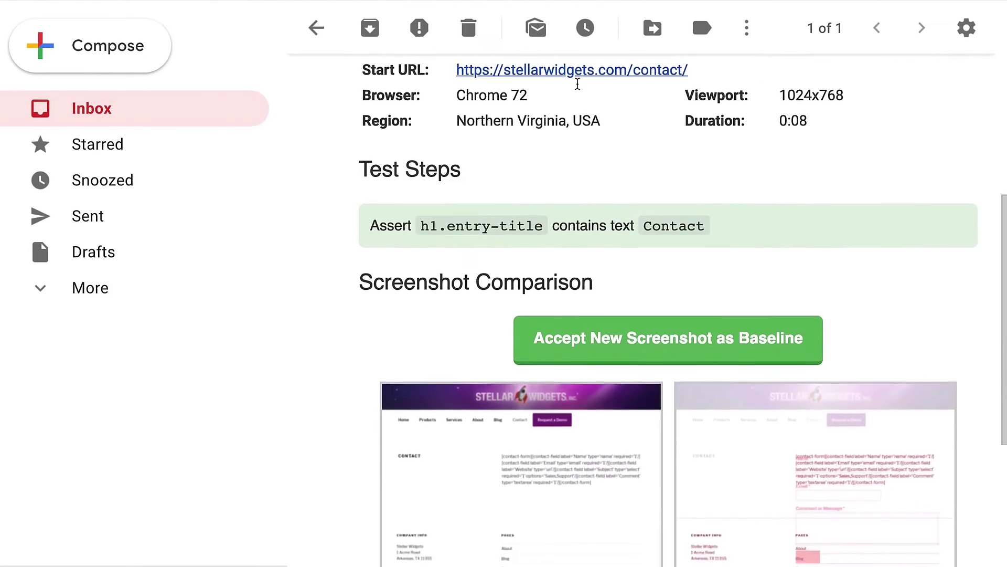
{"action": "scroll", "coordinate": [577, 84], "scroll_direction": "down", "scroll_amount": 3}
{"action": "scroll", "coordinate": [577, 85], "scroll_direction": "down", "scroll_amount": 3}
{"action": "scroll", "coordinate": [577, 85], "scroll_direction": "down", "scroll_amount": 2}
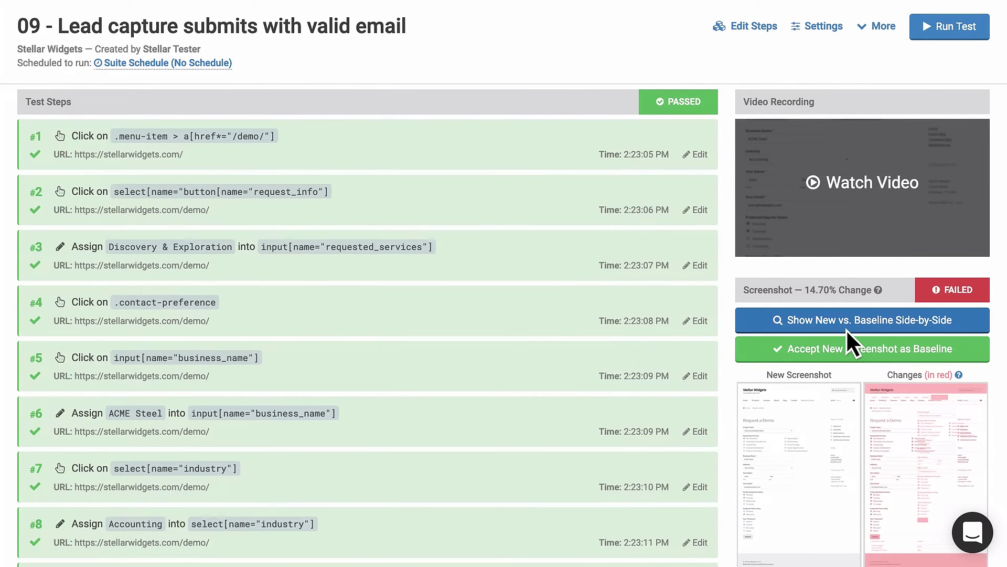
- View new versus baseline screenshots side by side, close them, and enlarge the Changes (in red) image
{"action": "left_click", "coordinate": [846, 322]}
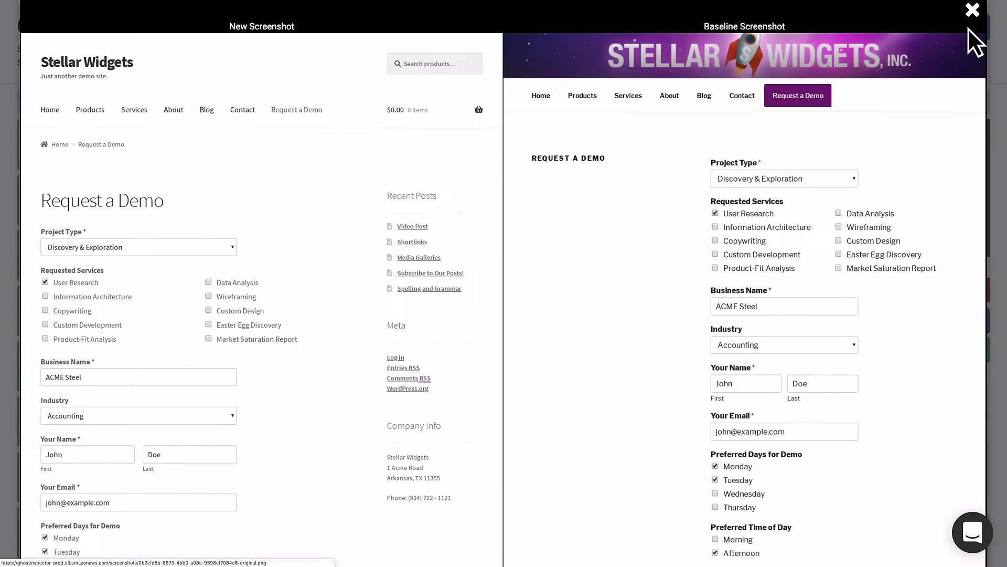
{"action": "left_click", "coordinate": [973, 11]}
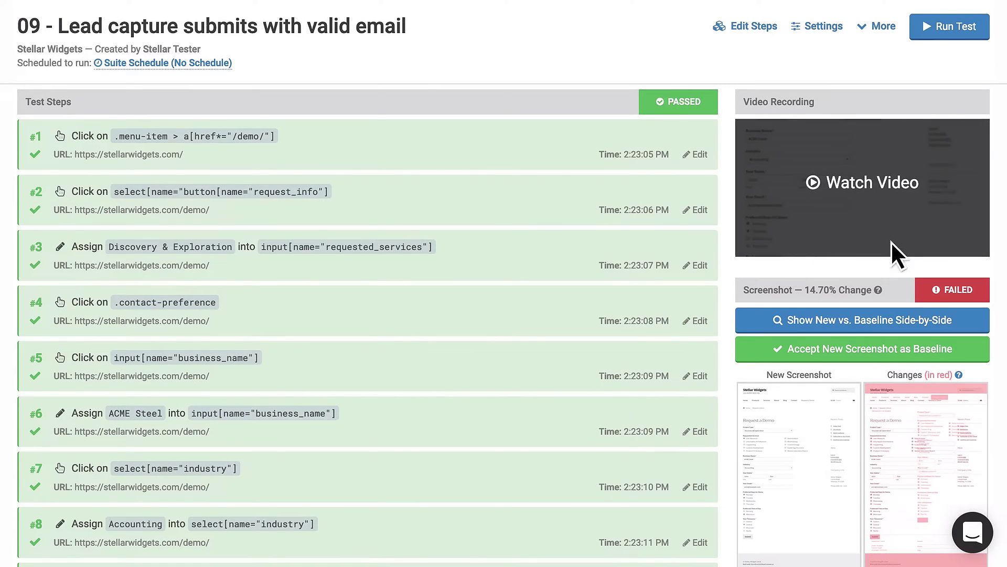
{"action": "left_click", "coordinate": [925, 448]}
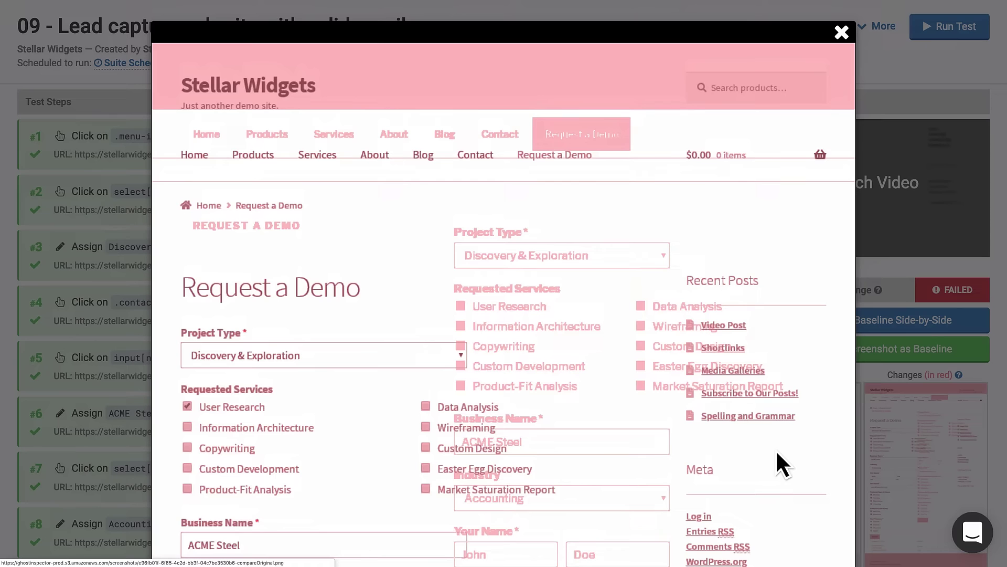
{"action": "scroll", "coordinate": [774, 450], "scroll_direction": "down", "scroll_amount": 2}
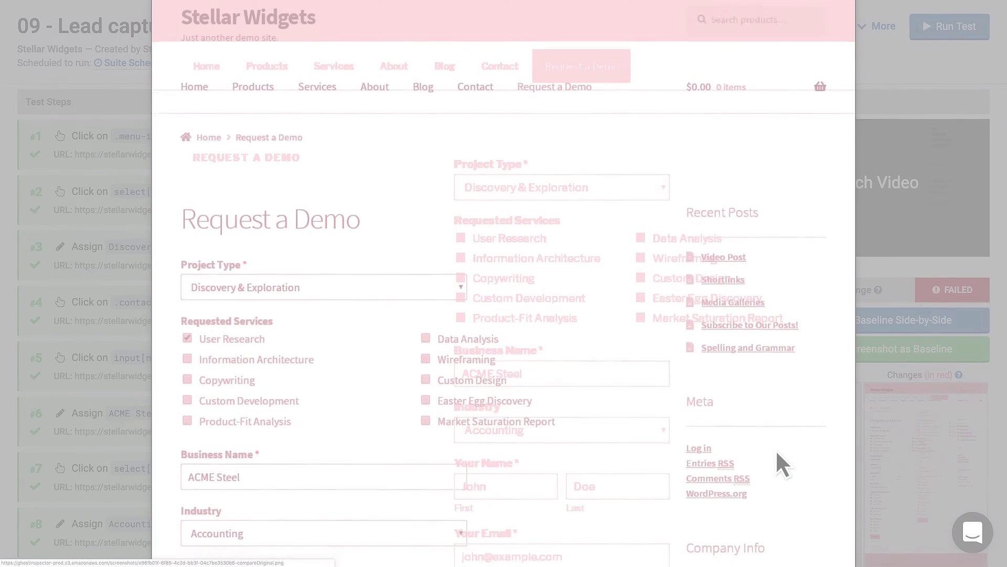